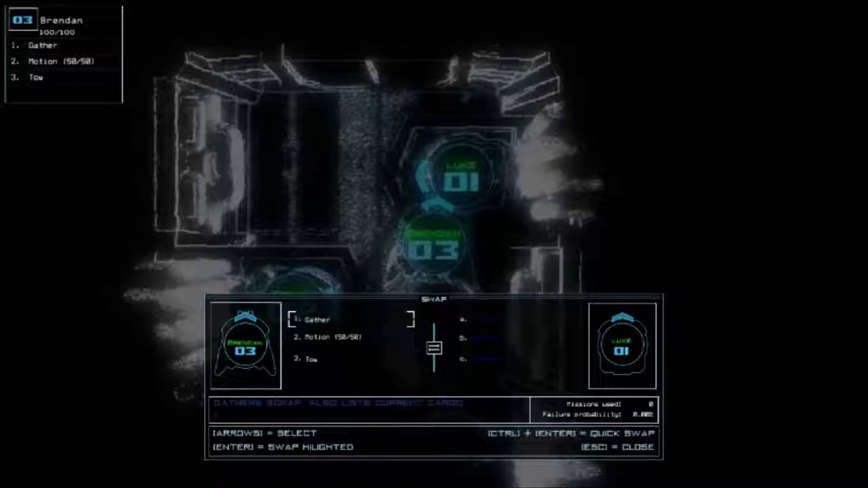
Step: Shuffle the Gather, Motion and Tow modules between drones 01 and 03, returning Tow to slot three
key("Return")
key("Down")
key("Return")
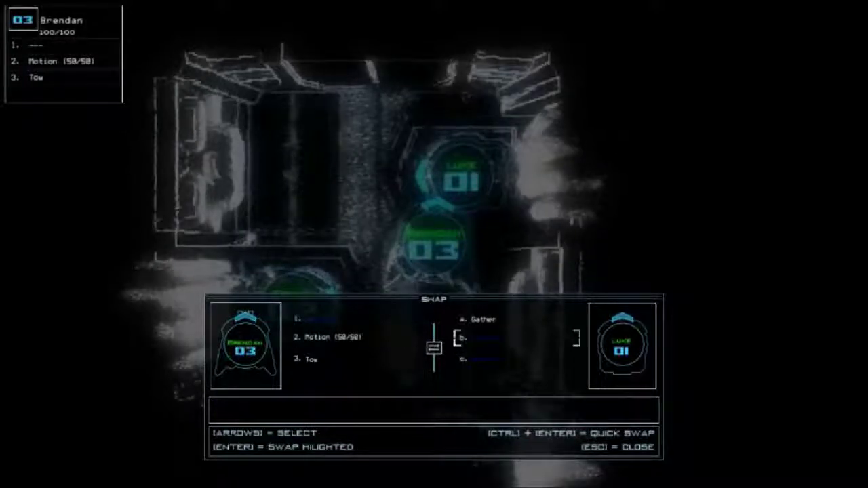
key("Down")
key("Return")
key("Up")
key("Up")
key("Return")
key("Return")
key("Return")
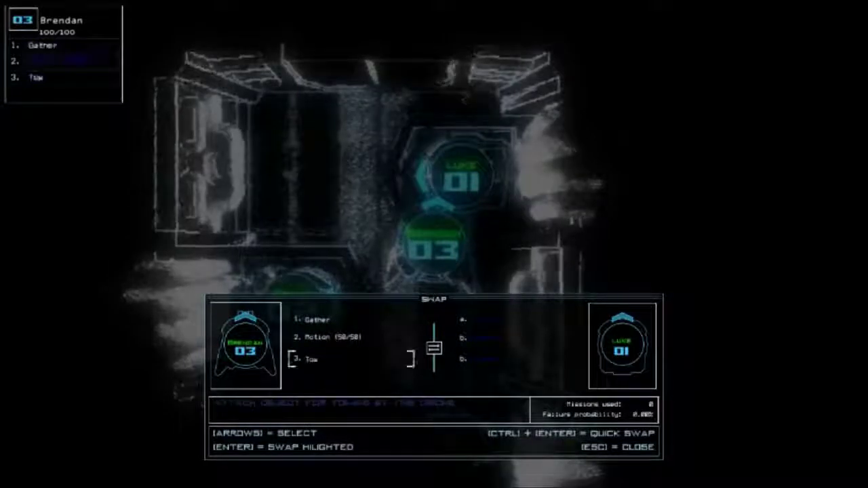
key("Up")
key("Right")
key("Left")
key("Up")
Step: Review the Motion and Gather descriptions, redock at airlock a3 and view drone 03's camera
key("Down")
key("Up")
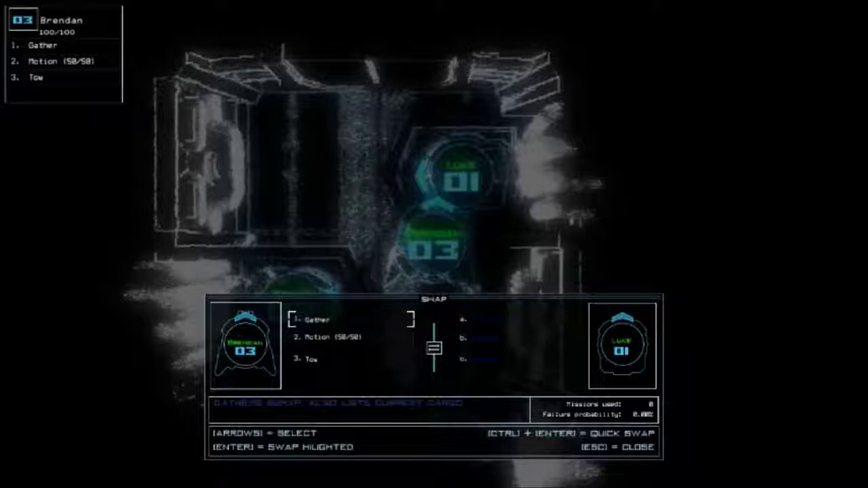
key("Down")
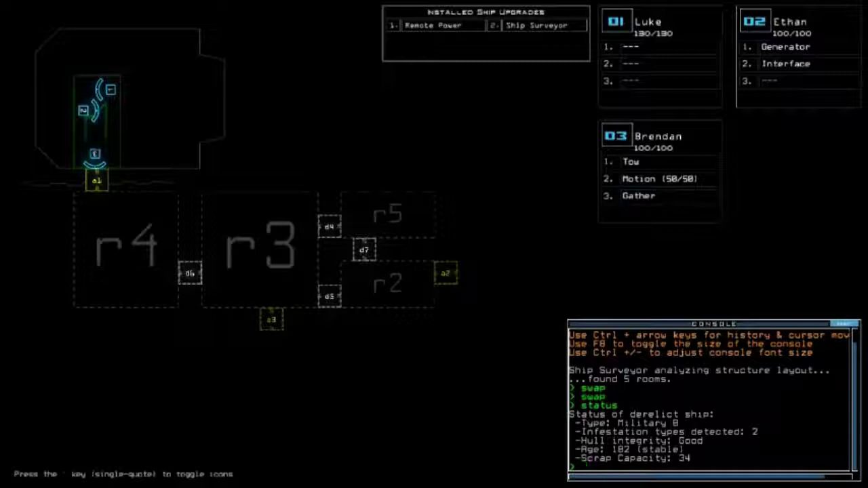
key("Return")
key("Return")
key("3")
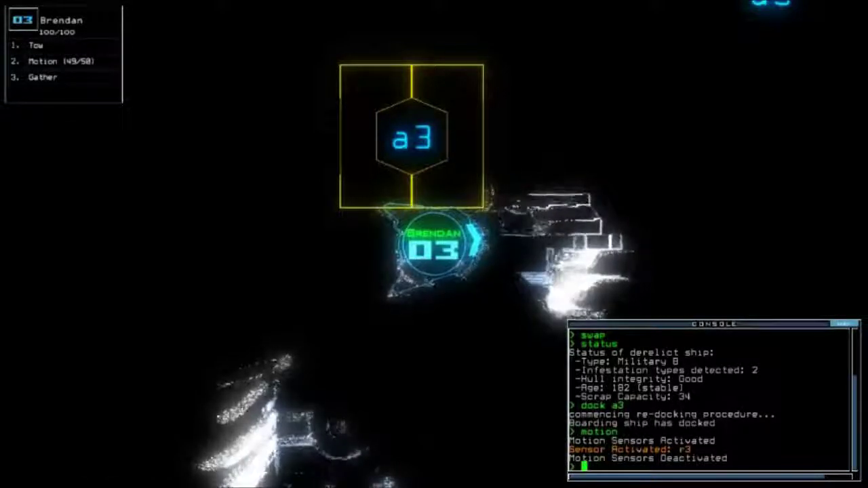
Step: Redock at airlock a2 and flag rooms r3 and r2 as dangerous
key("Tab")
type("2")
key("Return")
type("flag r3")
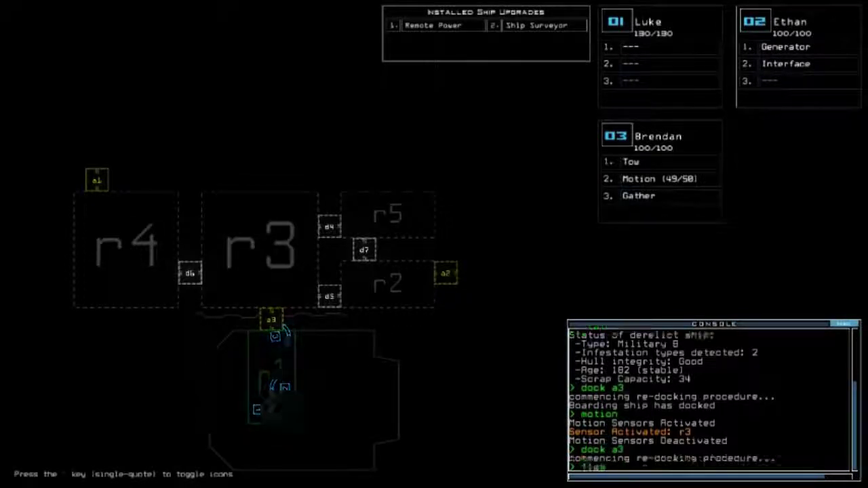
key("Return")
key("Tab")
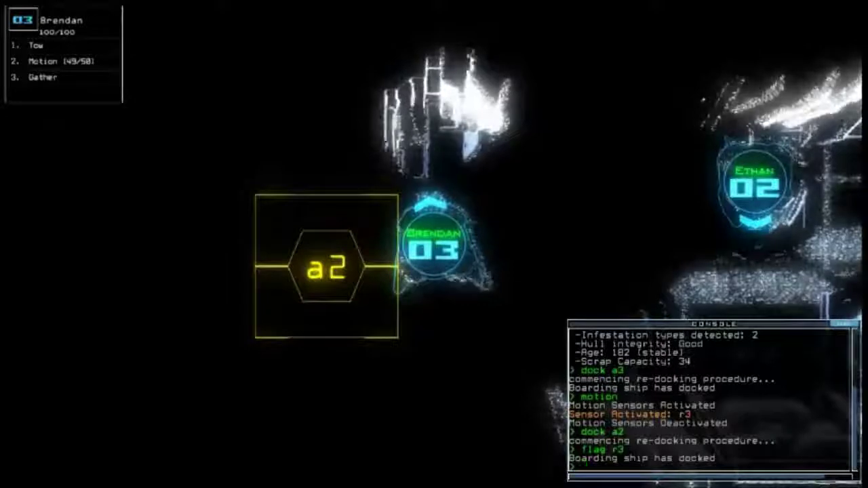
key("Tab")
key("Return")
Step: Redock at airlock a1 and drive drone 03 up the corridor and back
type("1")
key("Return")
key("3")
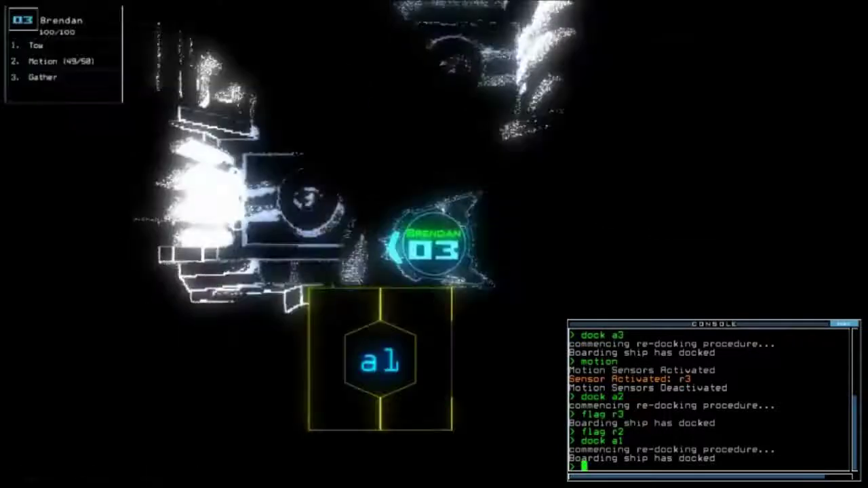
key("w")
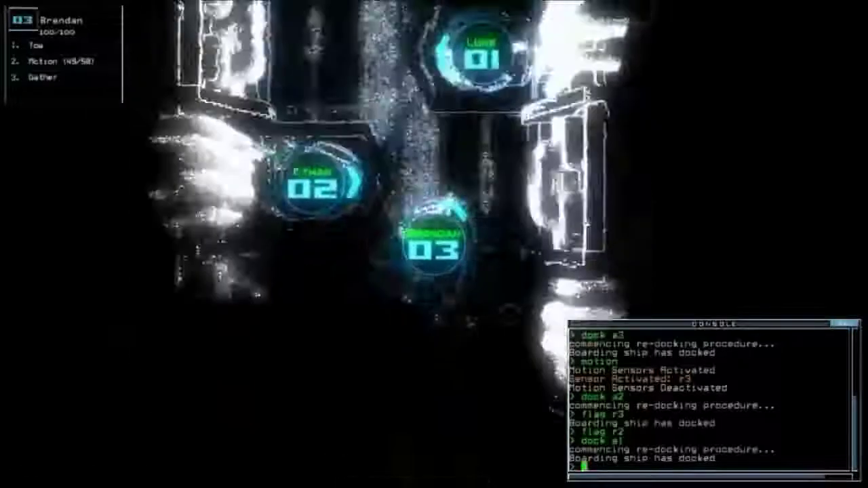
key("s")
key("Tab")
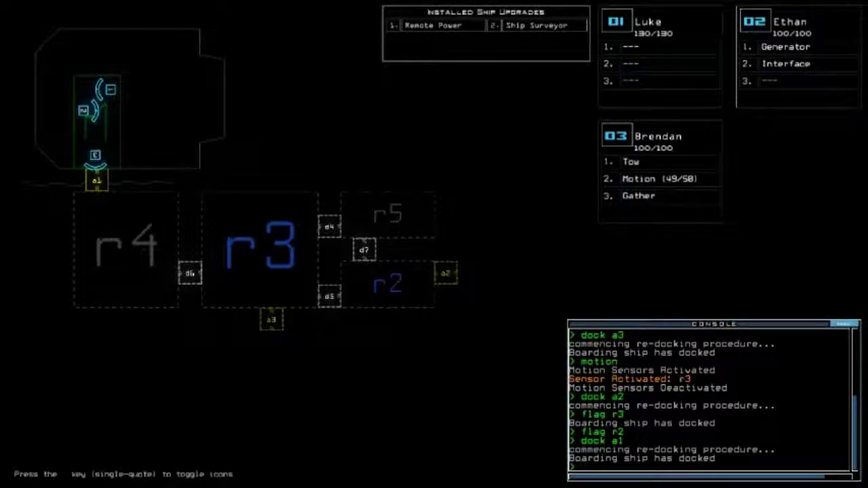
Step: Open airlock a1 and route remote power to room r4
key("3")
type("a1")
key("Return")
type("remote r4")
key("Return")
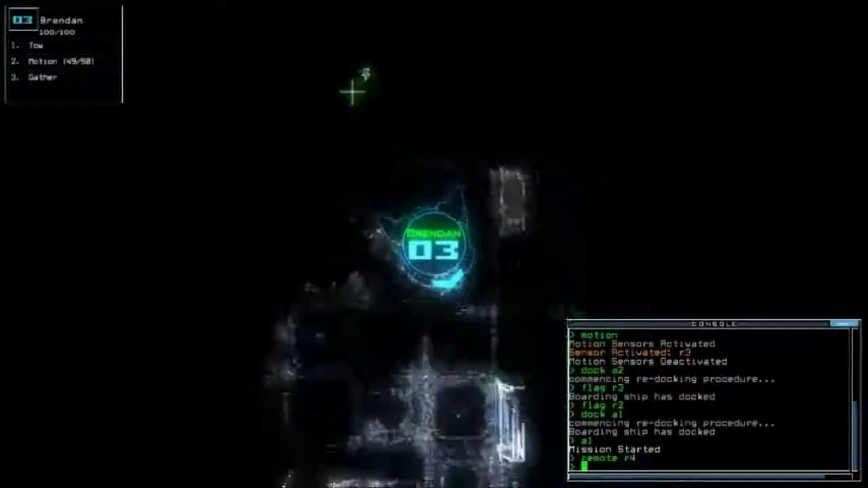
Step: Drive drone 03 down, left and up through the rooms, then gather scrap
key("Down")
key("Left")
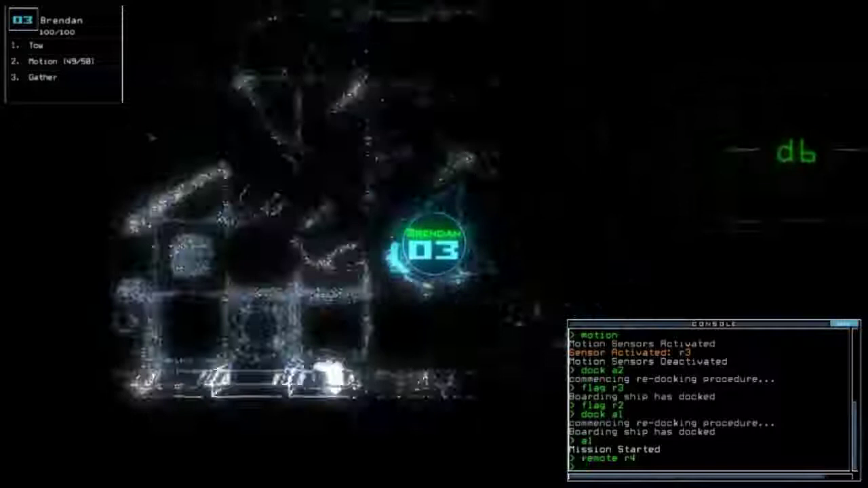
key("Up")
key("Return")
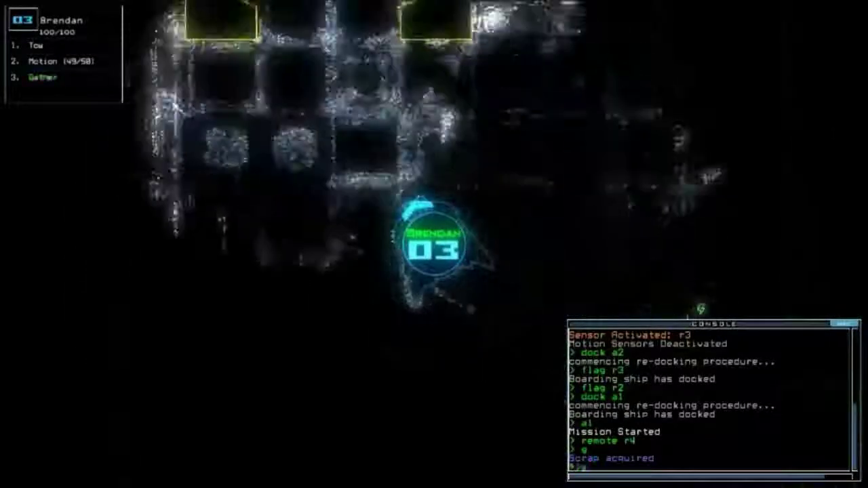
Step: Swap drone 03's Tow module for the Interface module
type("scap")
key("Return")
key("Return")
key("Right")
key("Down")
key("Return")
key("Escape")
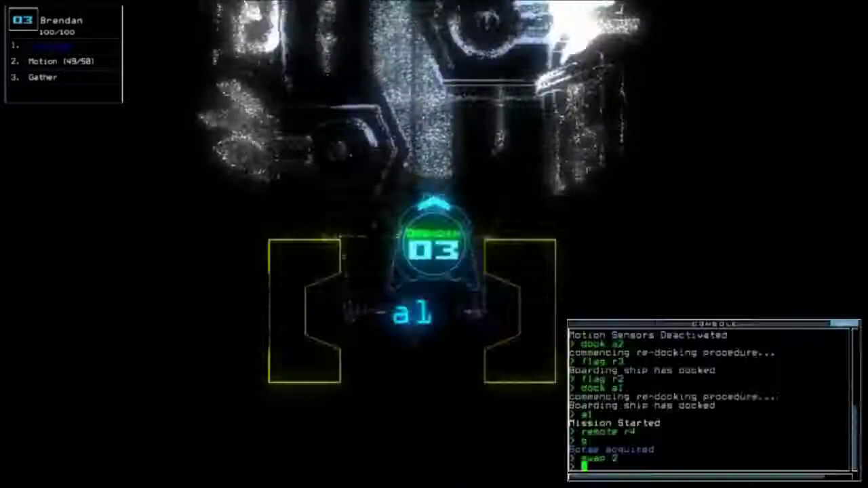
Step: Activate drone 03's interface and toggle the room defenses on and off
type("inter")
key("Return")
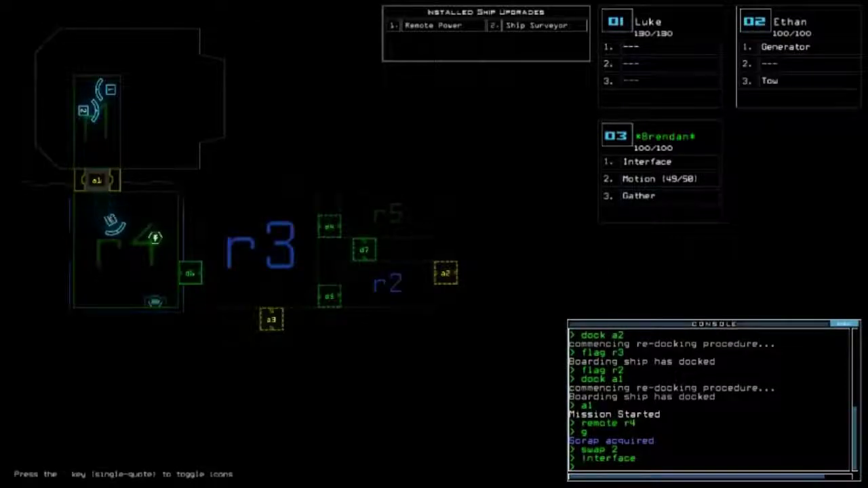
type("nse")
key("Return")
type("defense")
key("Return")
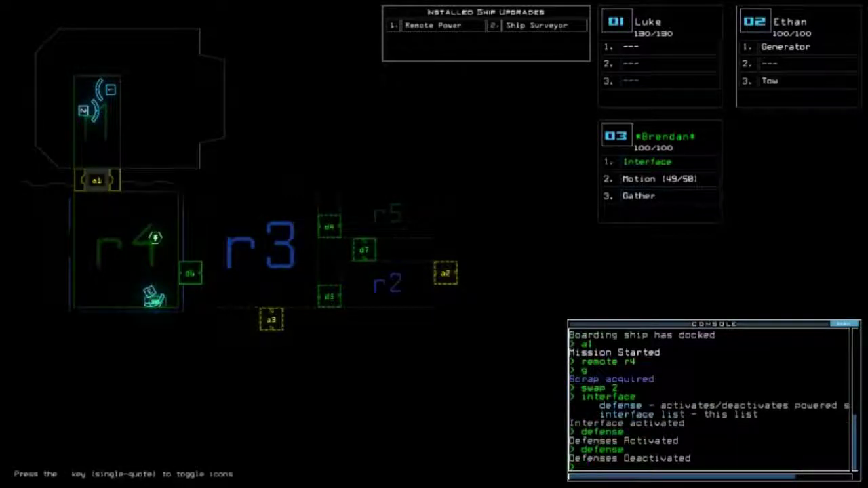
type("d7")
key("Return")
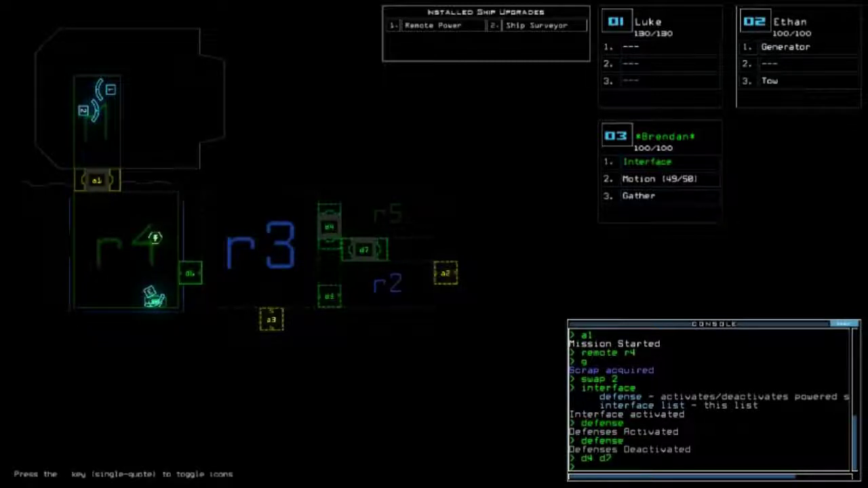
type("cc")
Step: Seal doors d4 and d7, then cycle defenses to kill the enemy in room r5
key("Return")
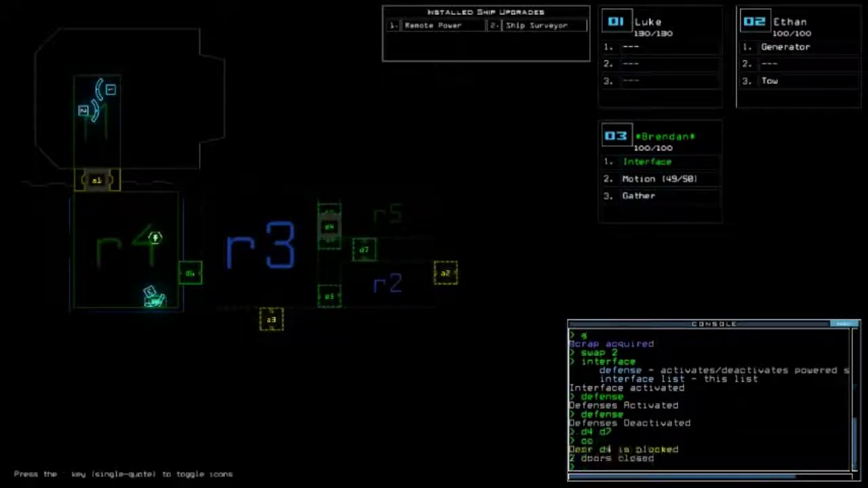
type("d")
key("Return")
type("ense")
key("Return")
Step: Run a motion scan and drive drone 03 up past door d6
type("motion")
key("Return")
key("Tab")
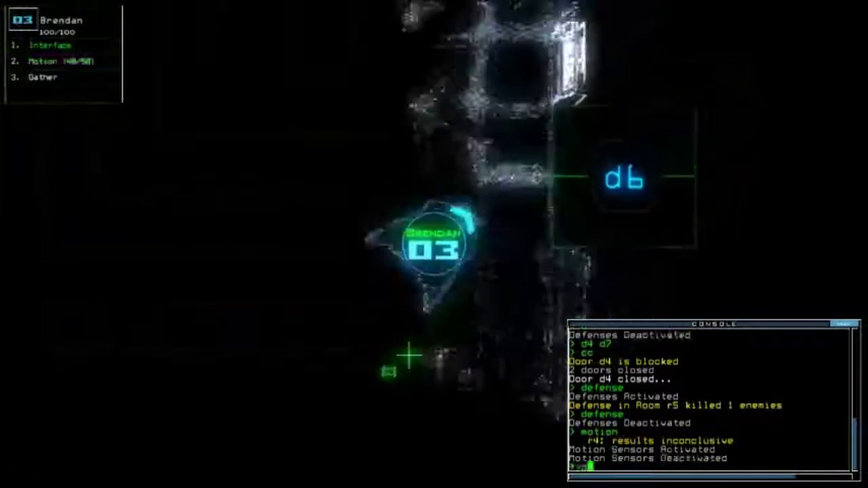
type("d6")
key("Up")
key("Up")
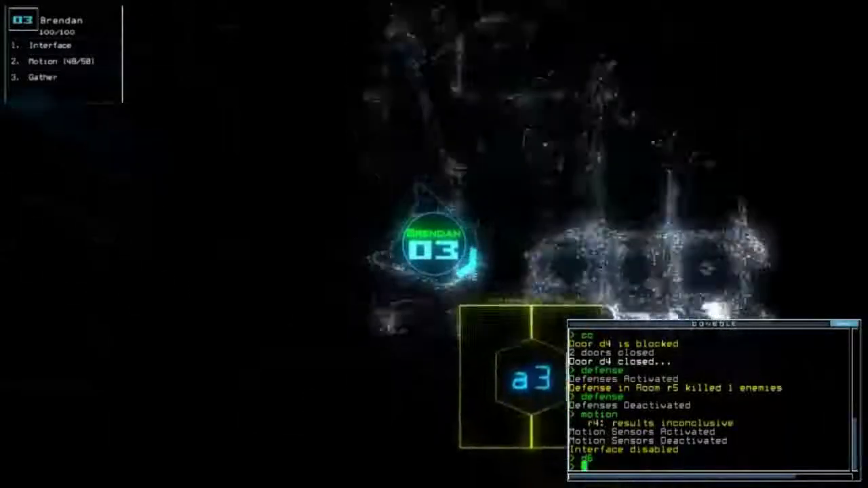
Step: Gather scrap past door d6, open door d7 and gather the next room's scrap
key("Right")
key("Up")
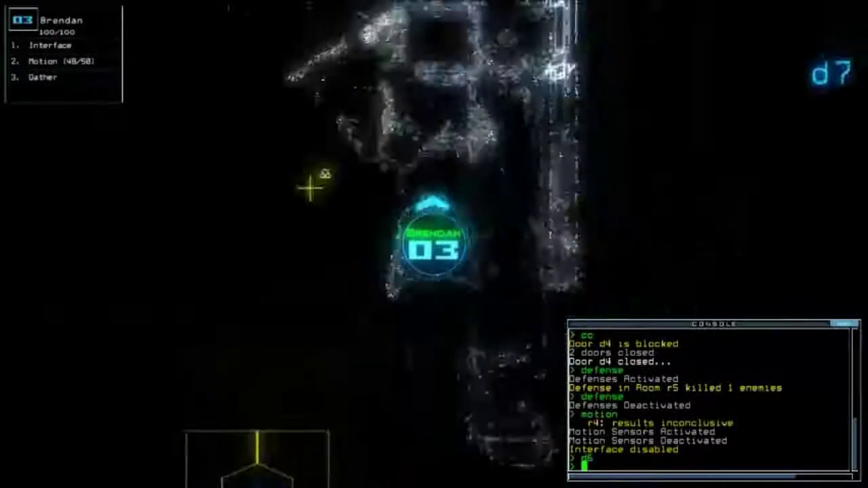
type("g")
key("Return")
type("d7")
key("Return")
type("g")
key("Return")
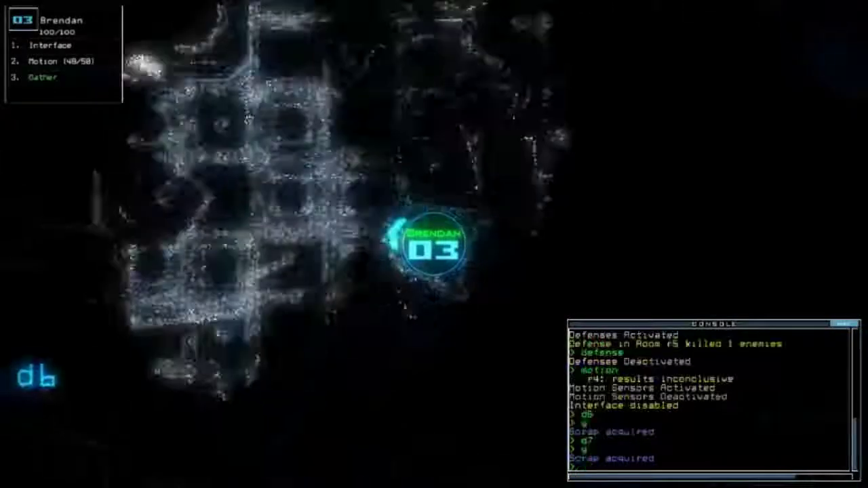
Step: Collect 1 P-Fuel and 1 J-Fuel in the fuel room, plus the remaining scrap near d7
key("Up")
type("g")
key("Return")
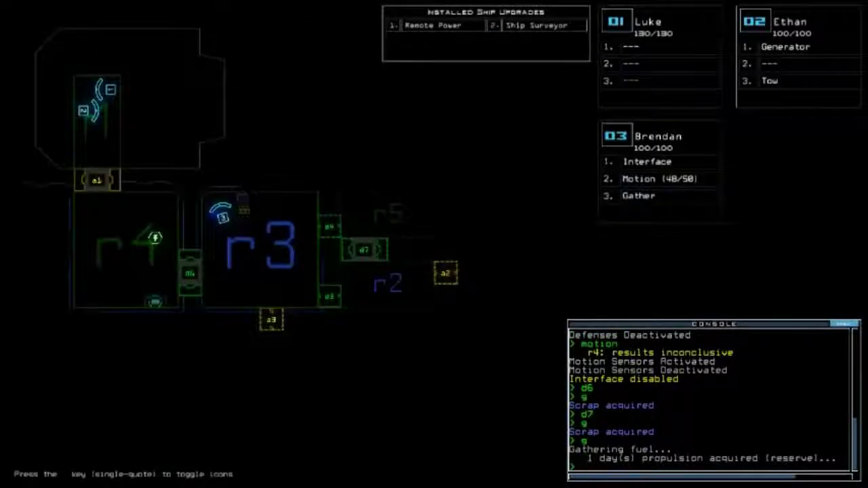
type("d7")
key("Return")
type("g")
key("Return")
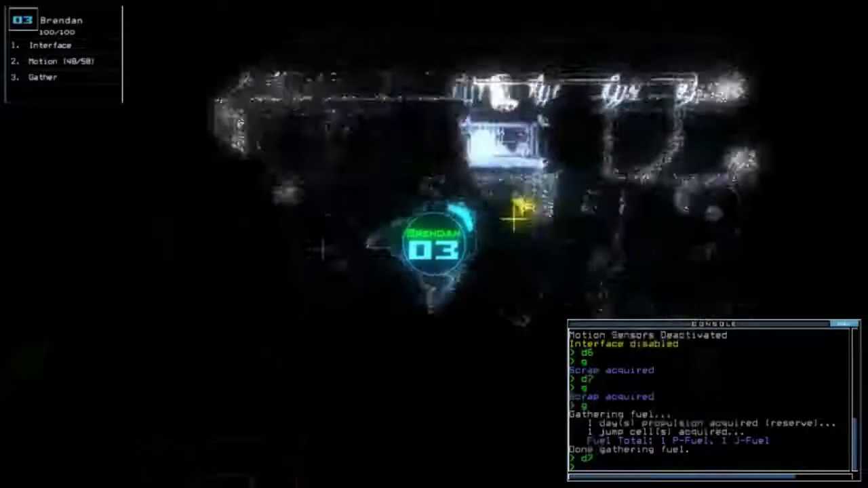
type("g")
key("Return")
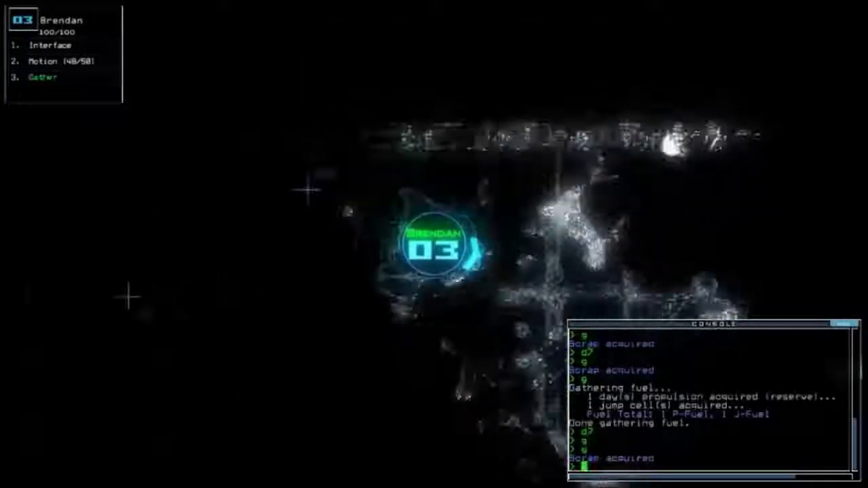
type("d6")
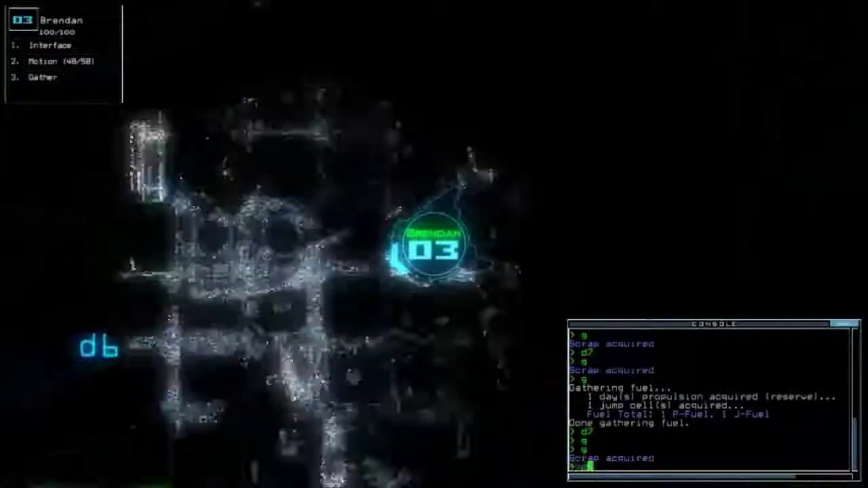
Step: Close door d6 and use the interface's defenses to kill the 20 enemies in room r5
key("Return")
type("interface")
key("Return")
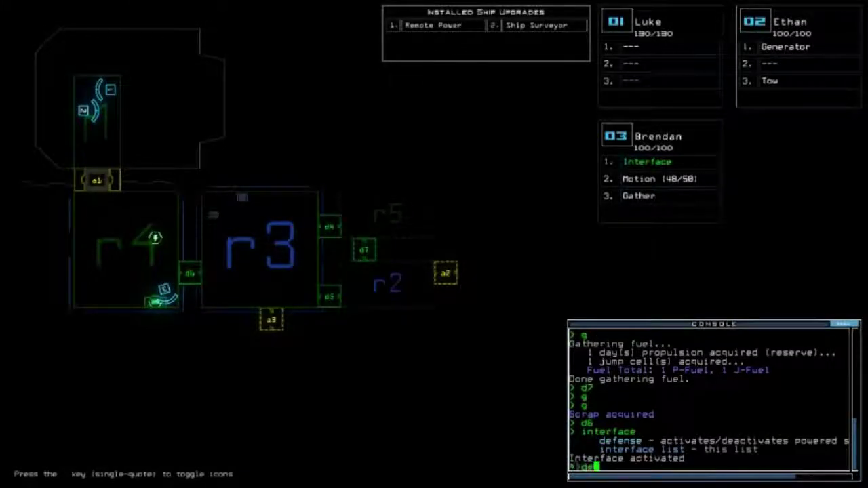
type("fense")
key("Return")
type("defense")
key("Return")
type("ti")
key("Return")
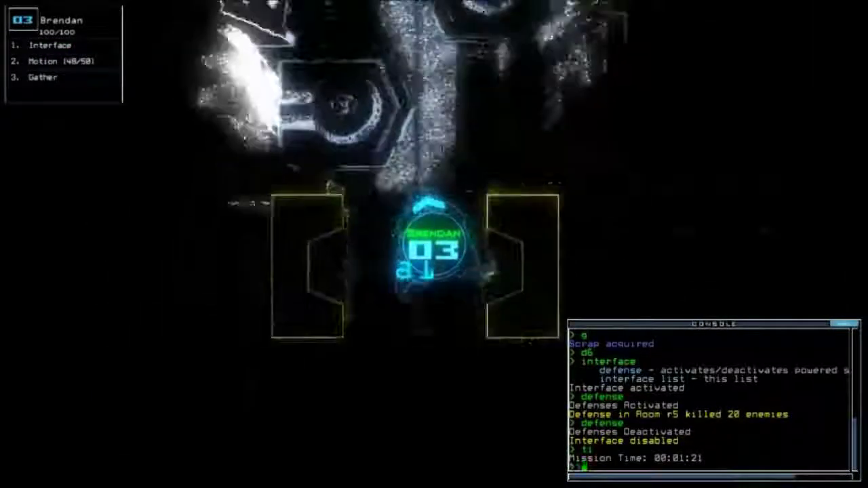
Step: Close airlock a1, redock at airlock a2, clear the room flags and open a2
type("a1")
key("Return")
type("dock a2")
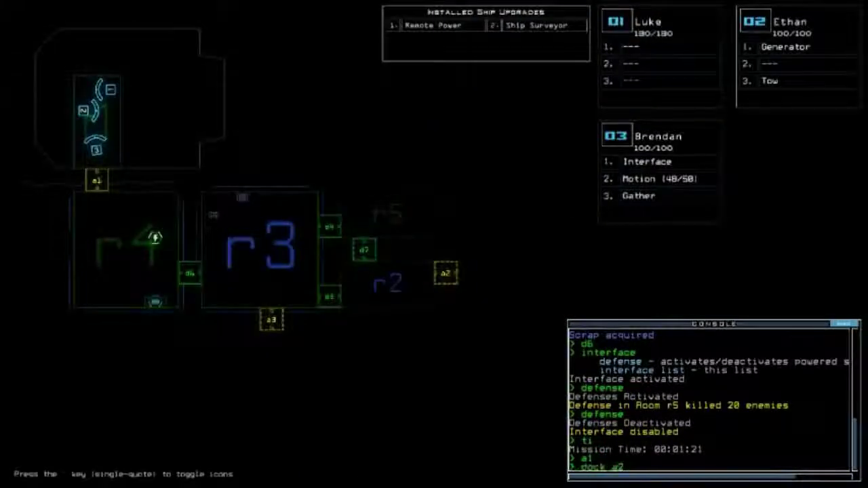
key("Return")
type("flag cle")
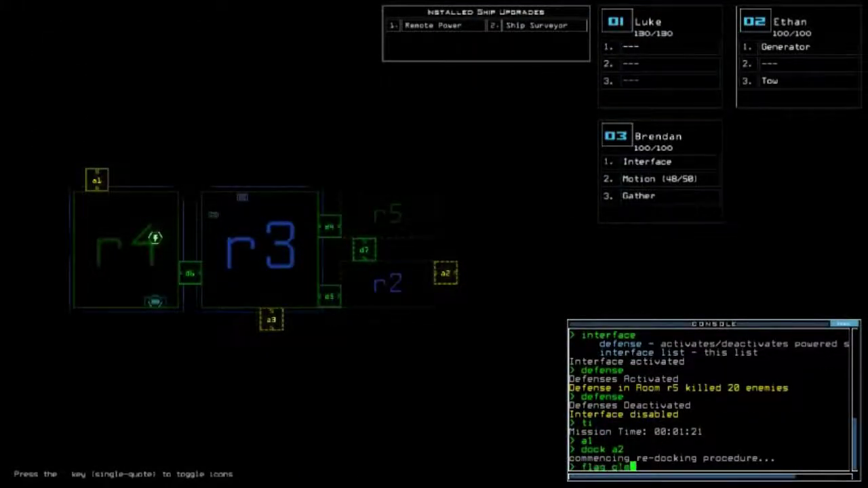
key("Return")
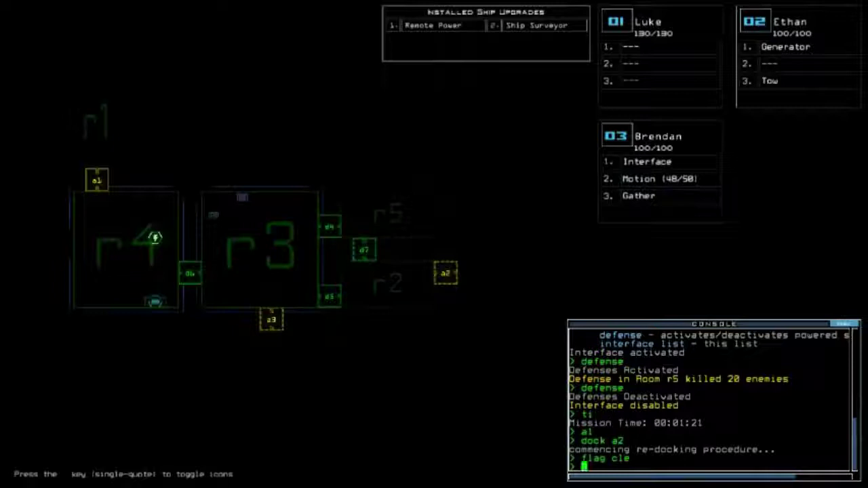
type("a2")
key("Return")
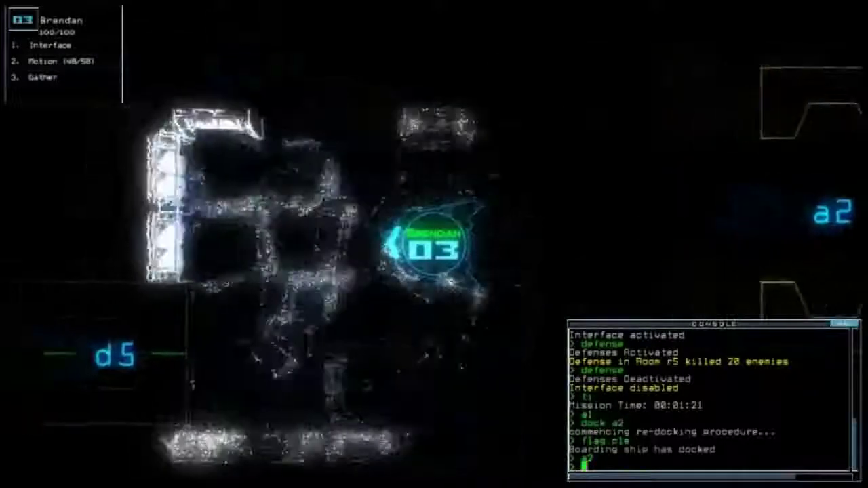
Step: Send drone 03 through door d7 to gather scrap, then bring it back through airlock a2
type("d7")
key("Return")
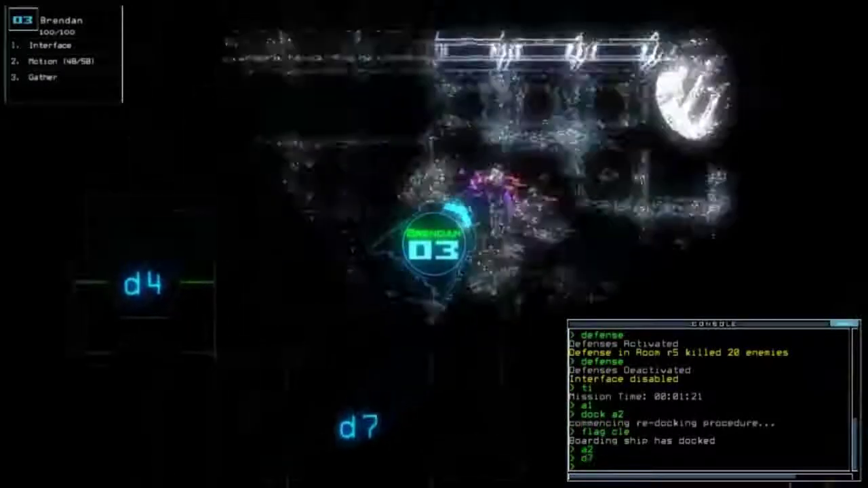
type("g")
key("Return")
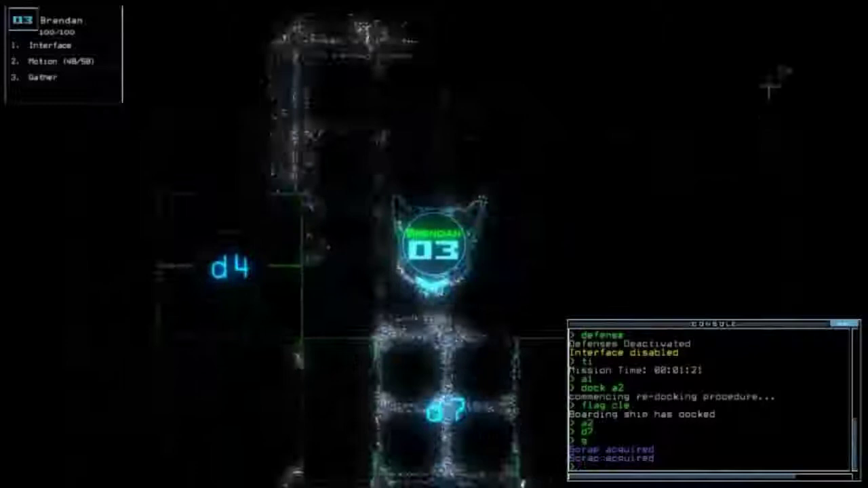
type("d7")
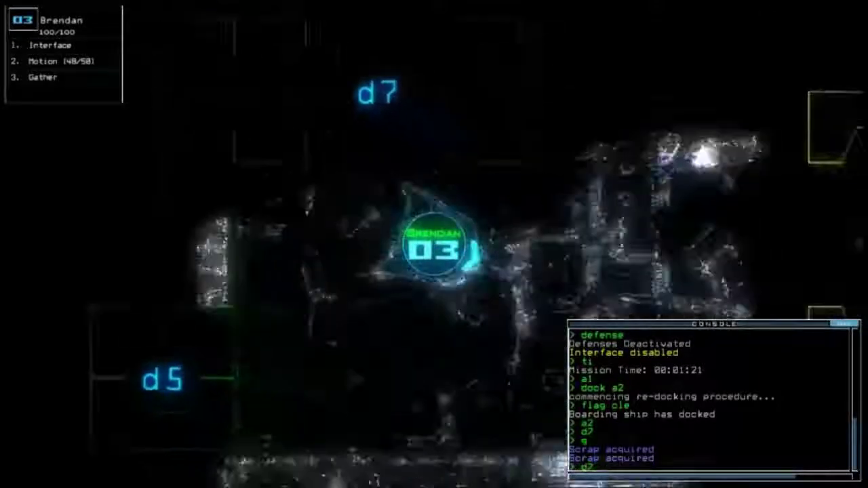
key("Return")
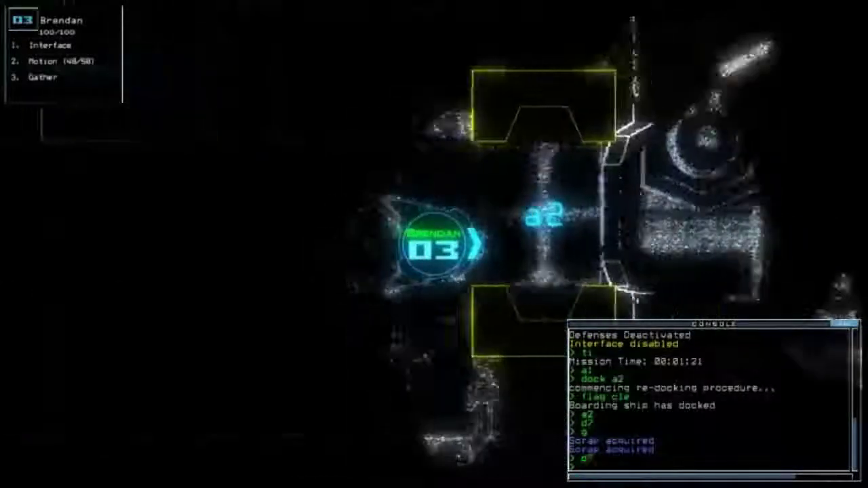
type("a2")
key("Return")
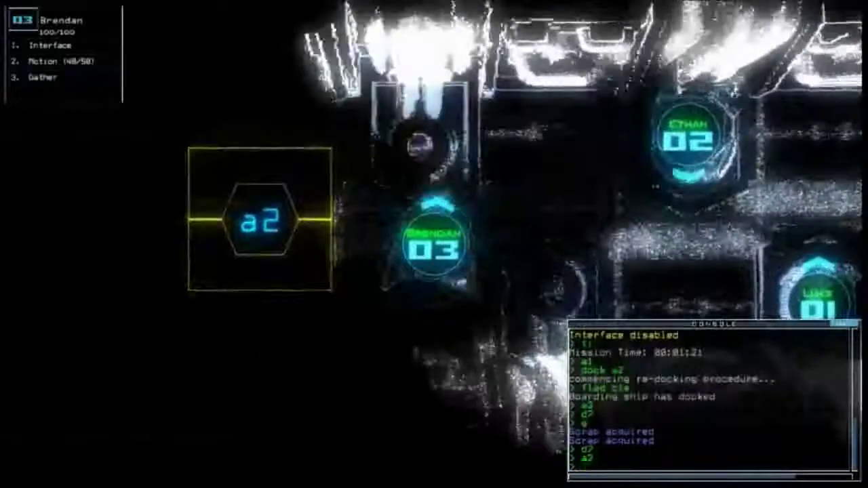
key("Tab")
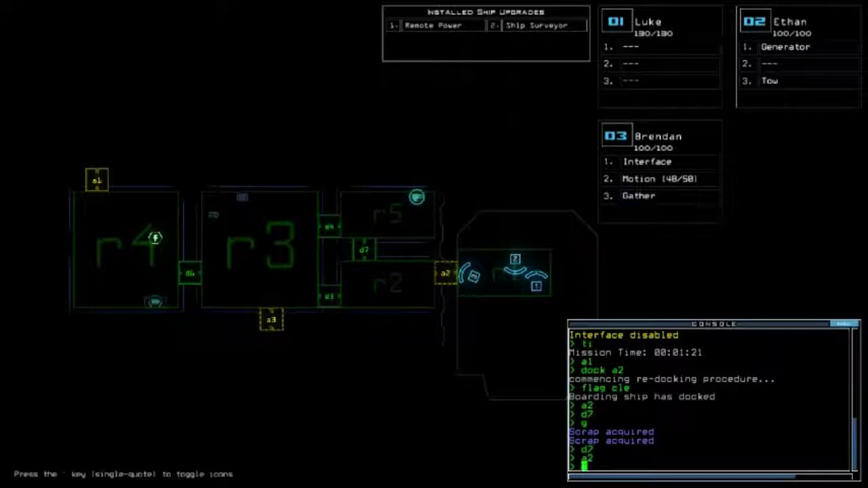
type("out")
Step: End the mission with 'out' and accept the 705-point score to view the daily leaderboard
key("Return")
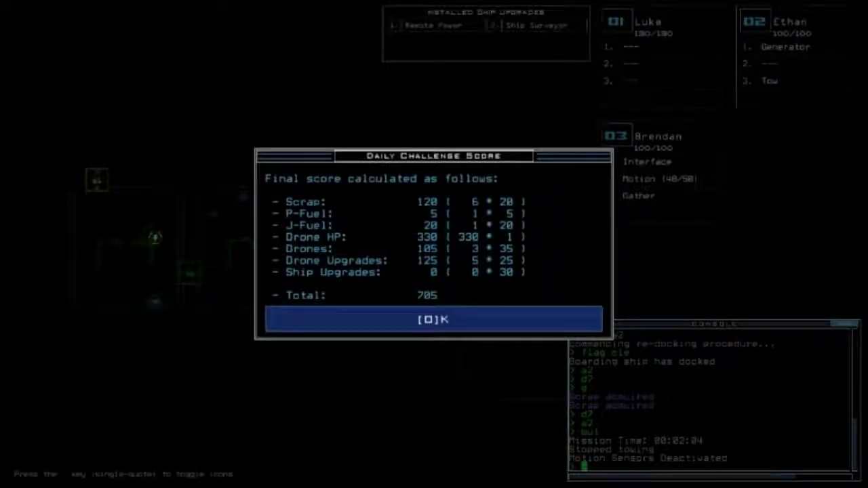
key("Return")
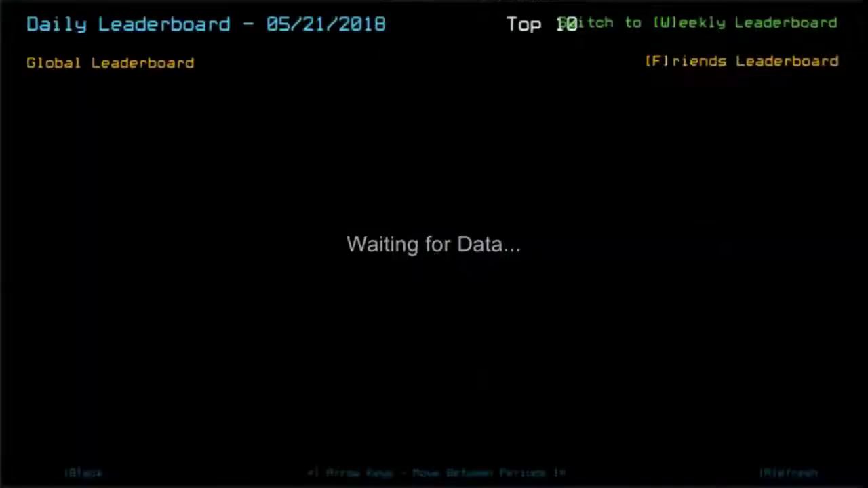